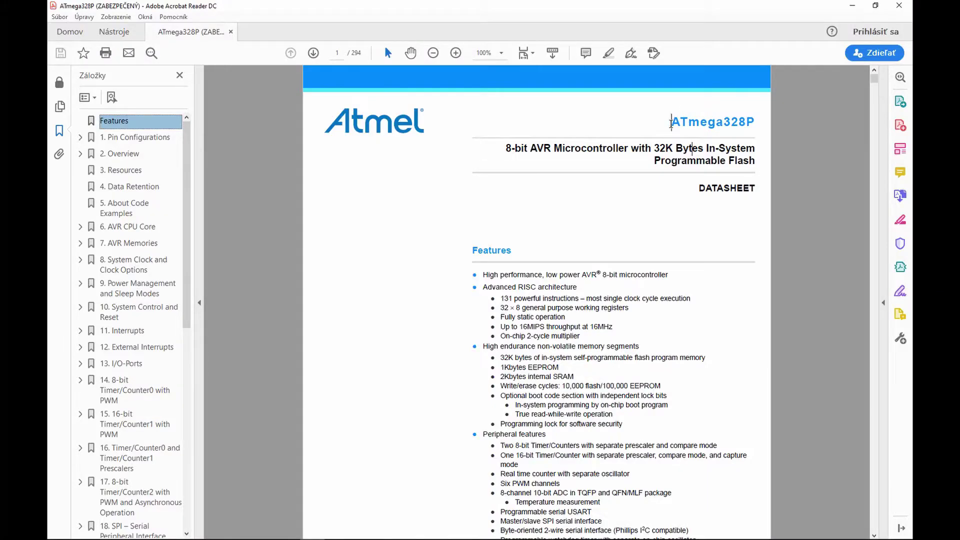
- Highlight the ATmega328P title, then use bookmarks 15 and 15.11.1 TCCR1A to reach Table 15-5
left_click_drag(671, 123, 742, 123)
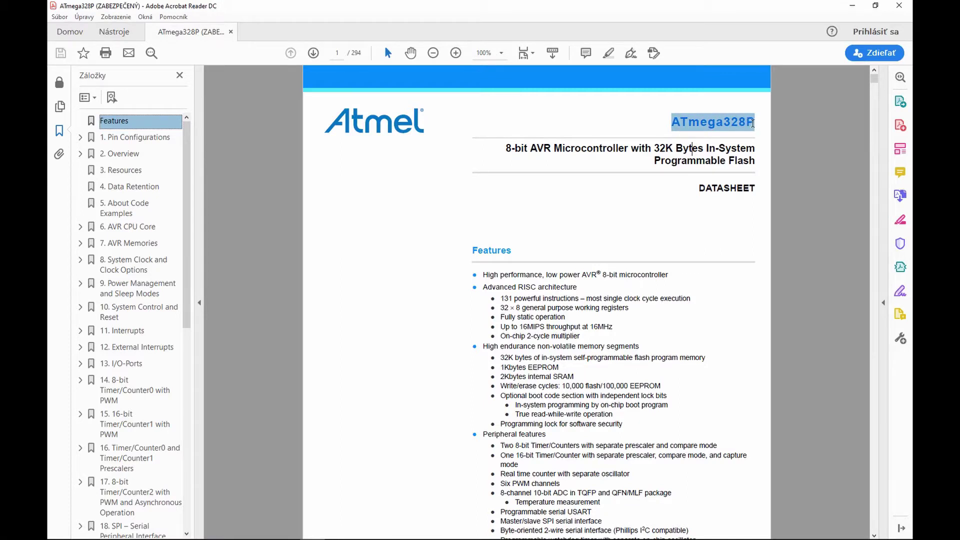
left_click(118, 428)
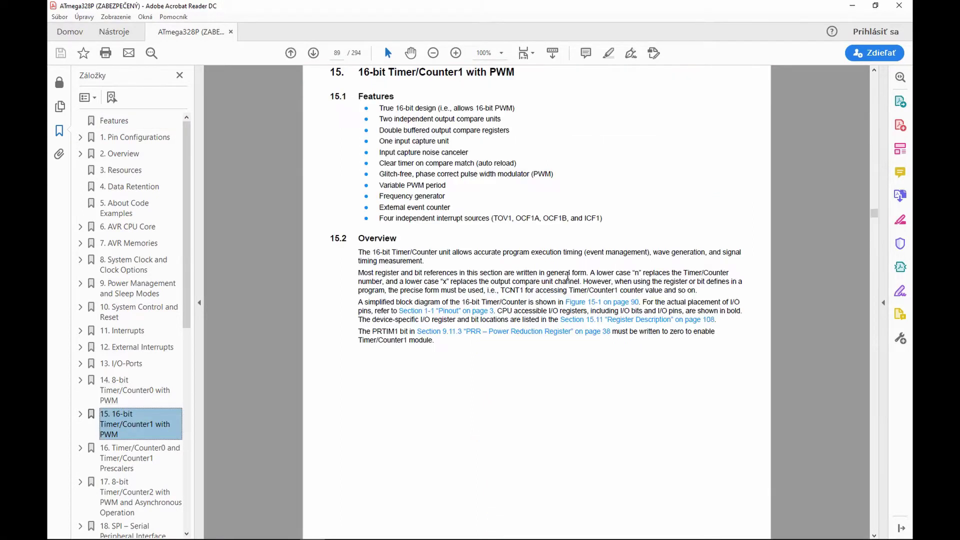
scroll(875, 313, "down", 3)
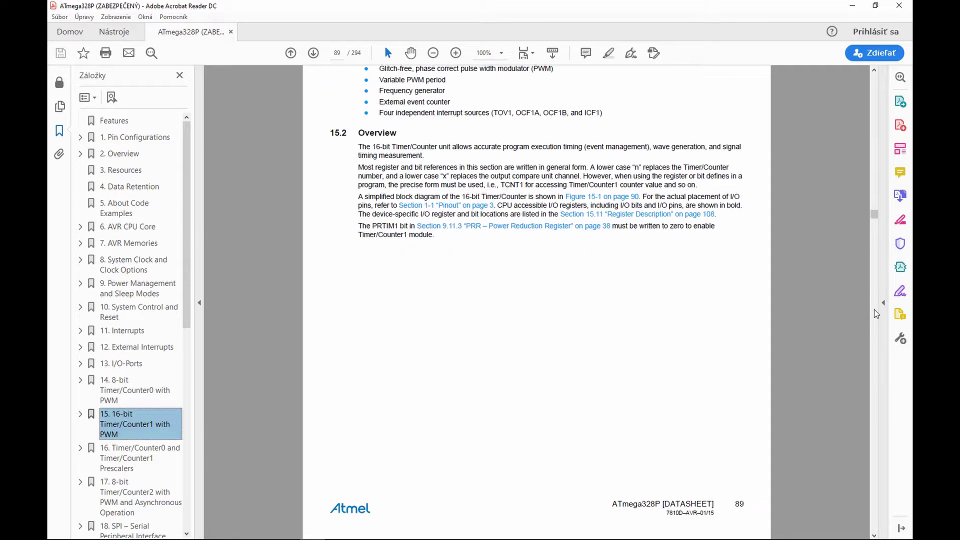
scroll(875, 313, "down", 2)
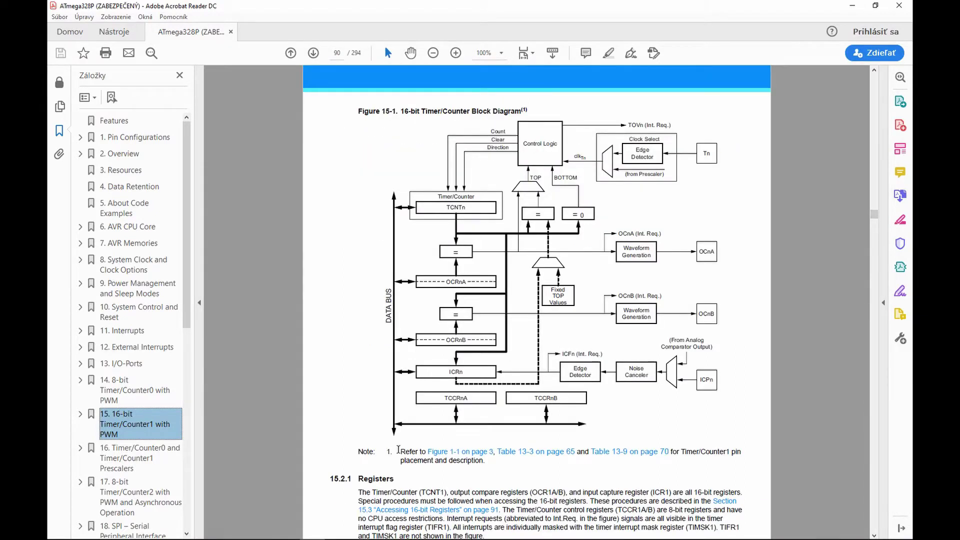
left_click(143, 437)
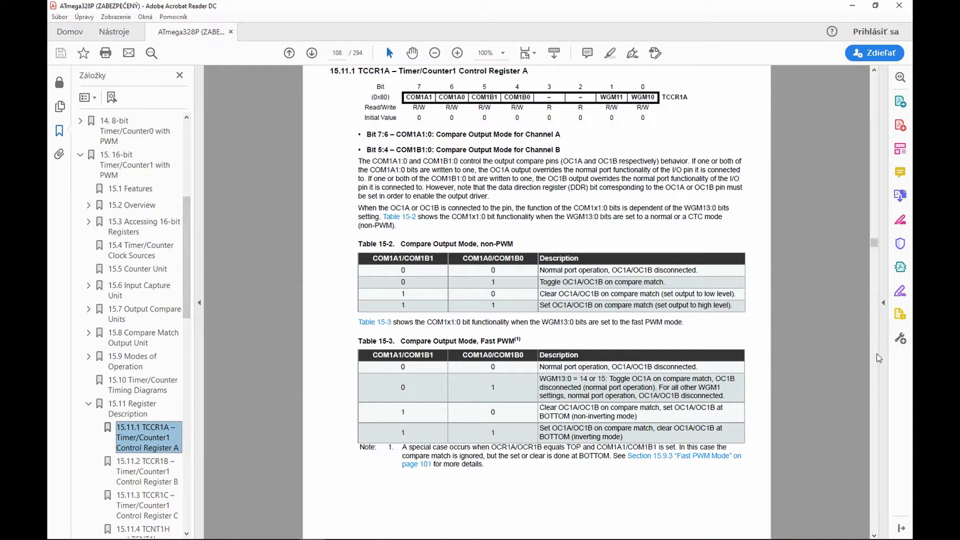
scroll(878, 358, "down", 3)
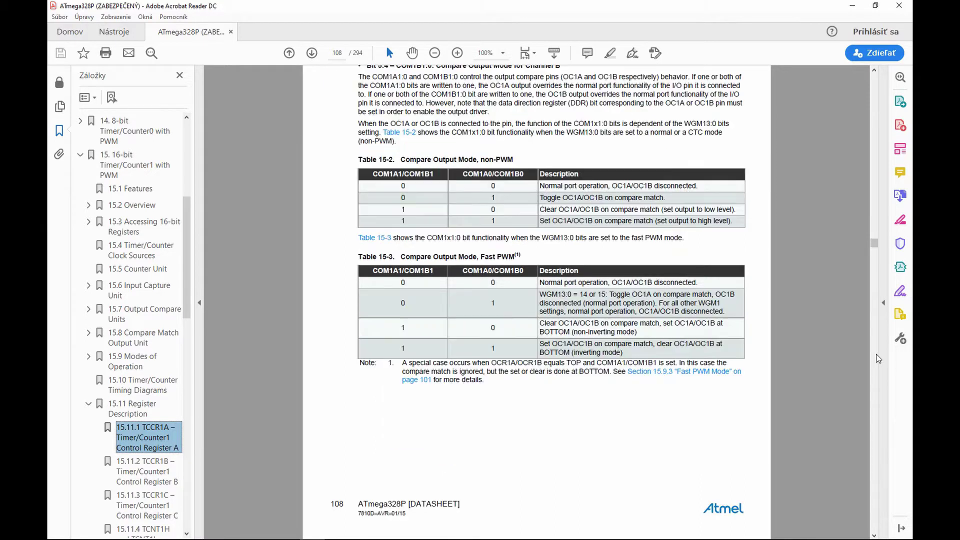
scroll(877, 359, "down", 10)
scroll(877, 358, "down", 5)
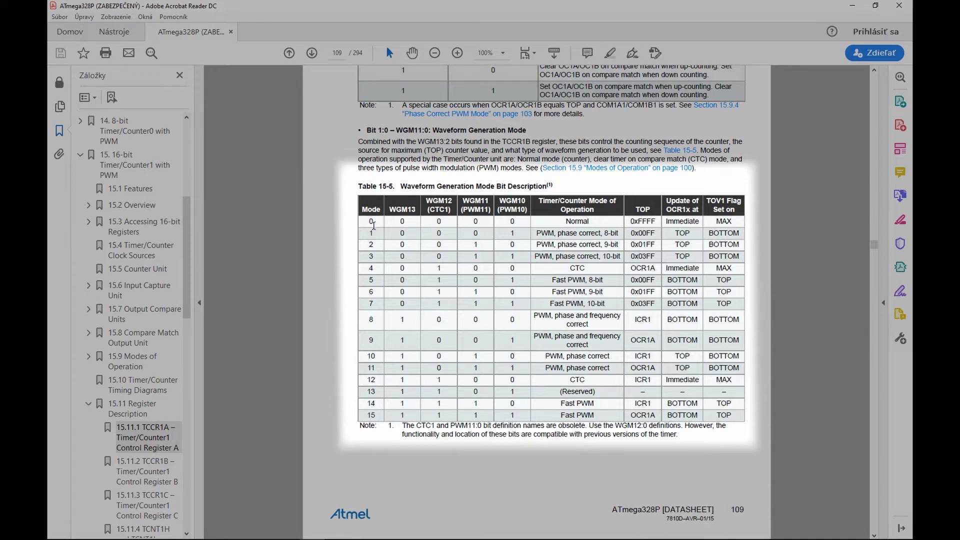
- Select and then clear the mode 1 row of Table 15-5, moving on to Table 15-6
left_click_drag(368, 233, 618, 237)
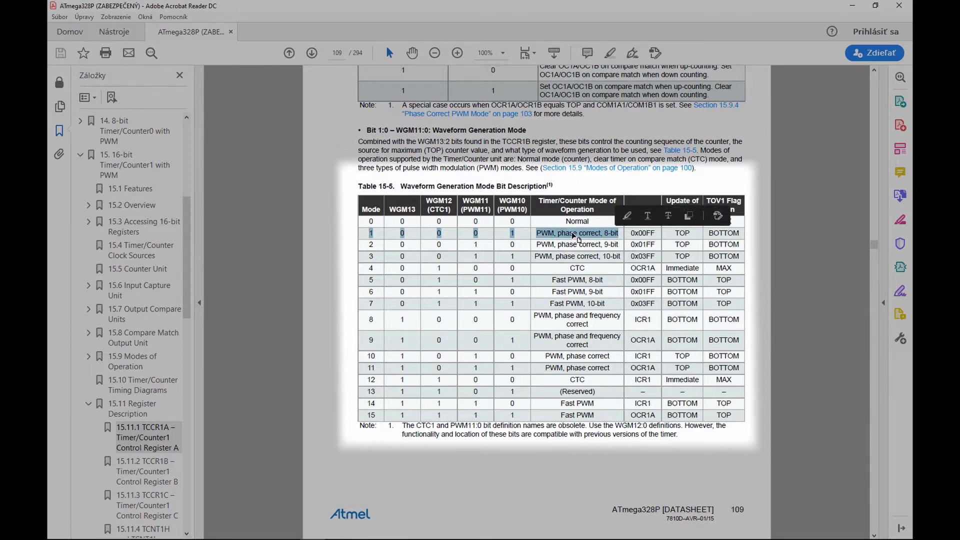
left_click(509, 170)
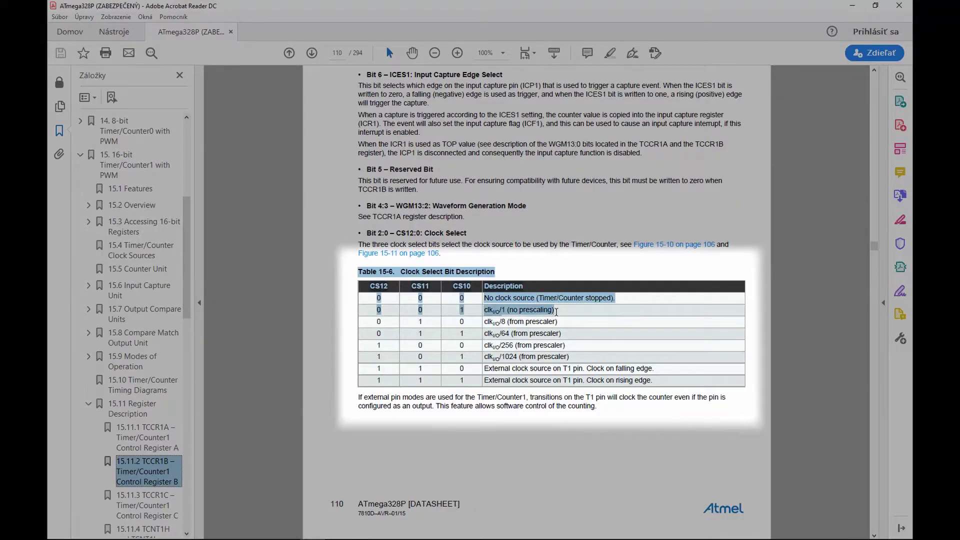
- Select the first rows of the clock select table, then return to page 109
mouse_move(555, 311)
left_mouse_down()
mouse_move(566, 350)
mouse_move(699, 367)
mouse_move(632, 337)
mouse_move(634, 368)
left_mouse_up()
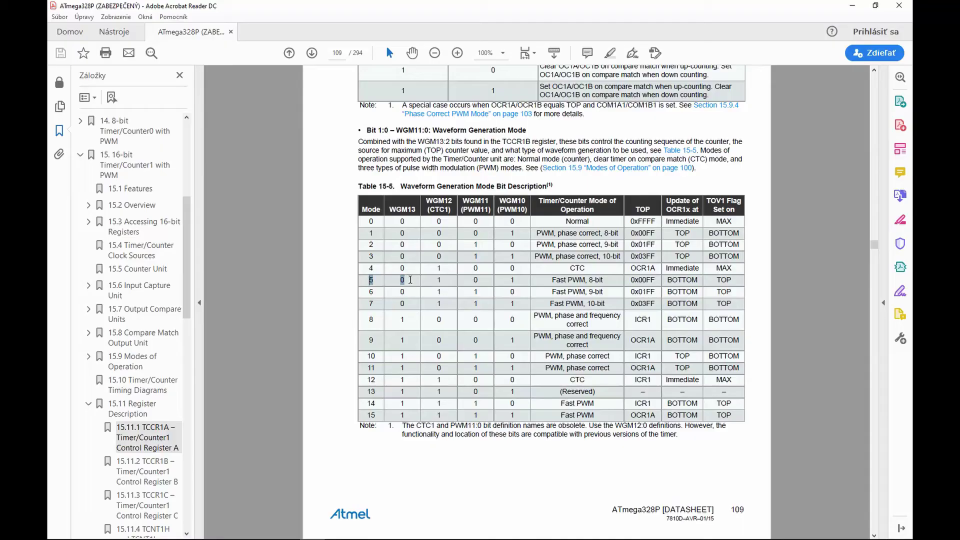
- Drag-select the Fast PWM rows for modes 5, 6 and 7 on page 109
left_click_drag(369, 279, 726, 306)
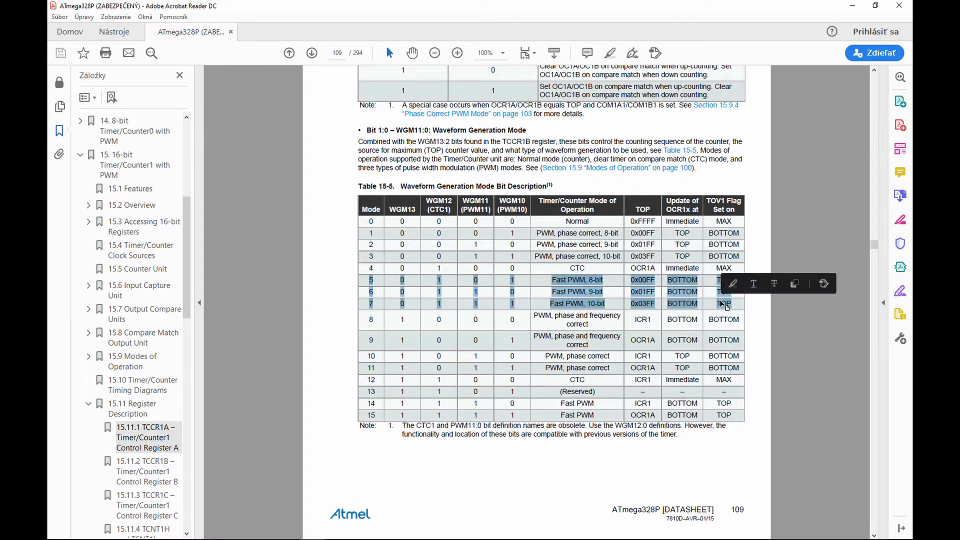